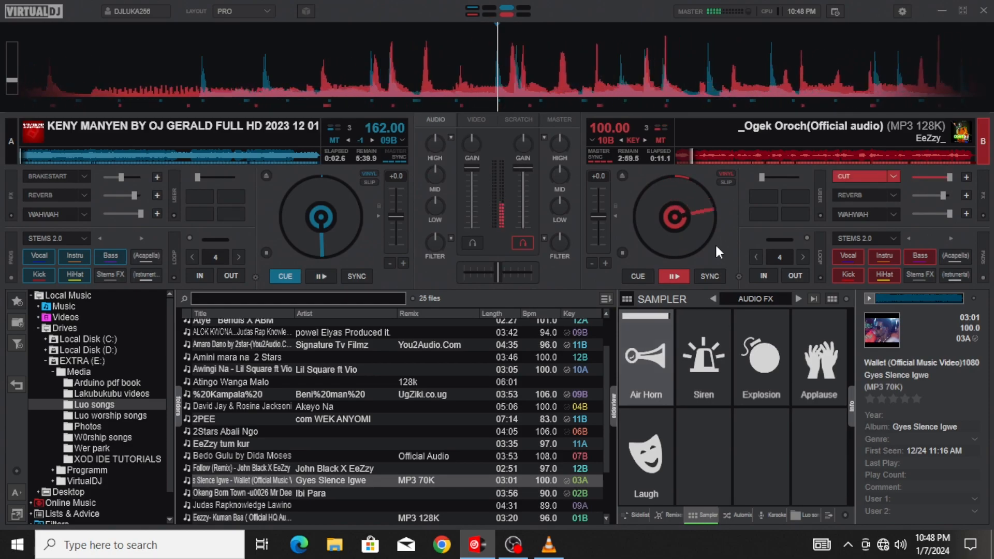
Trigger the cut effect in short bursts over the track playing on deck B.
{"action": "key", "text": "e"}
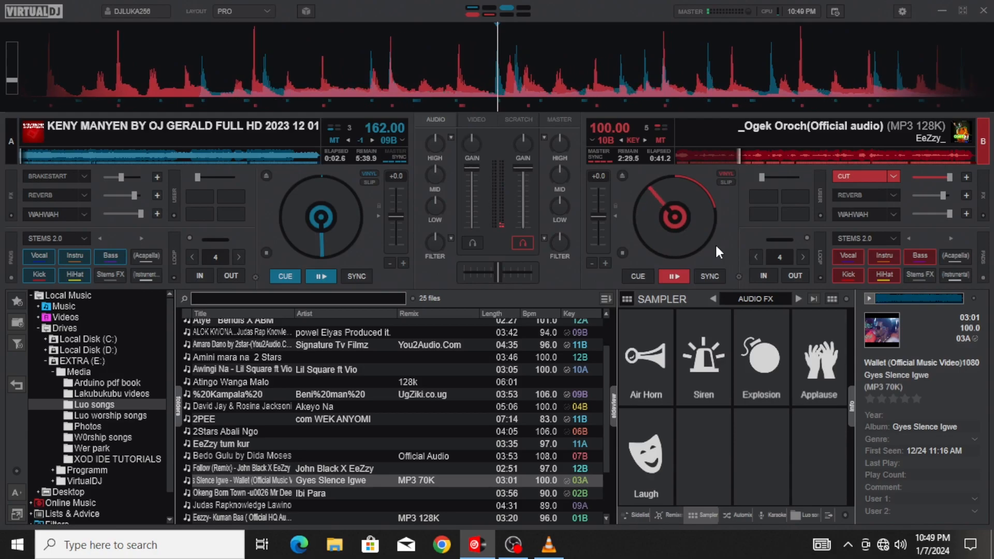
{"action": "key", "text": "F4"}
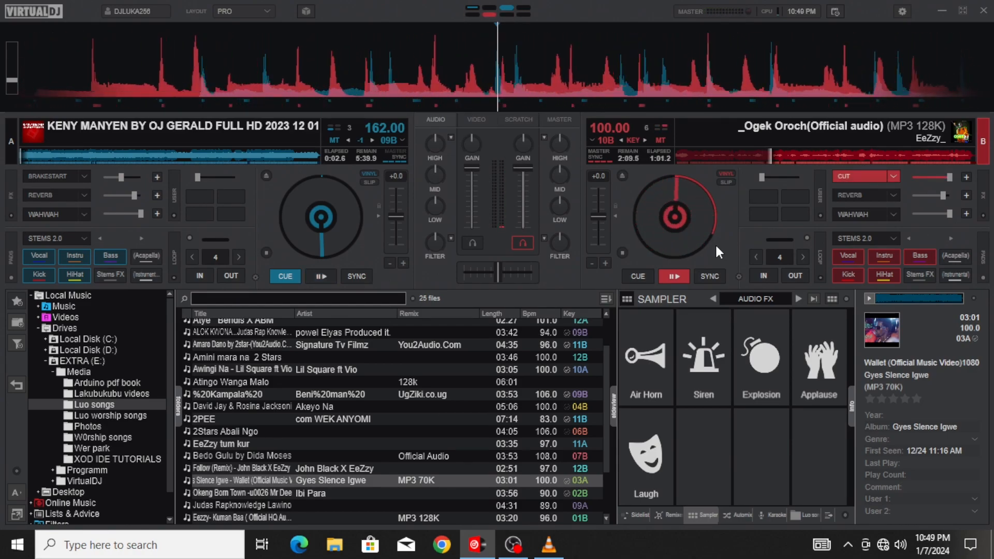
{"action": "key", "text": "F1"}
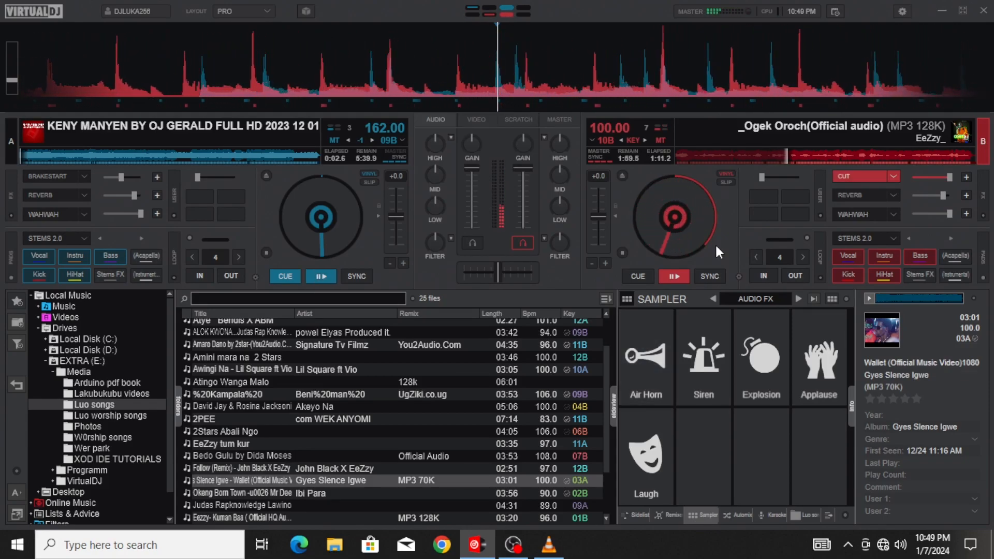
{"action": "key", "text": "1"}
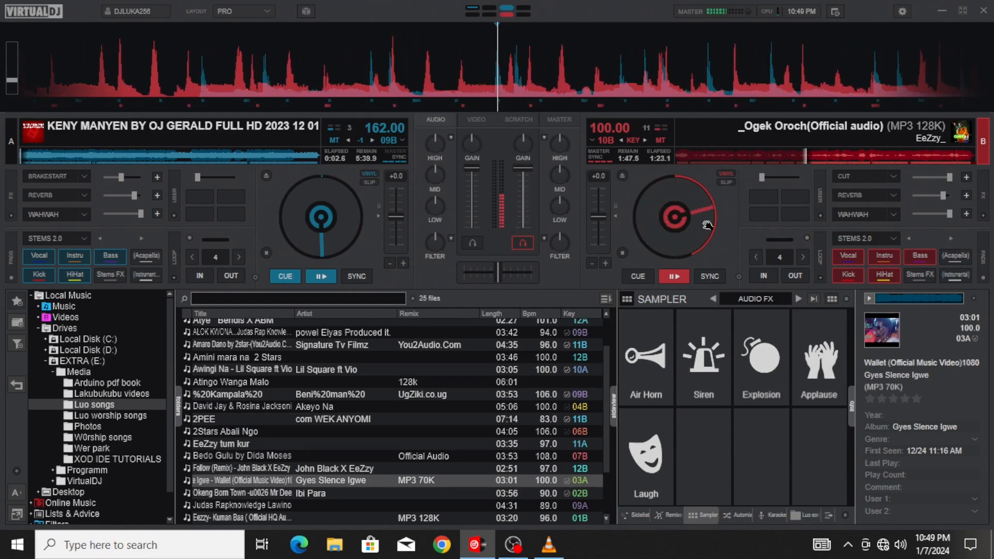
Chop the sound of deck B by switching its volume fader repeatedly between full and zero.
{"action": "key", "text": "shift+Up"}
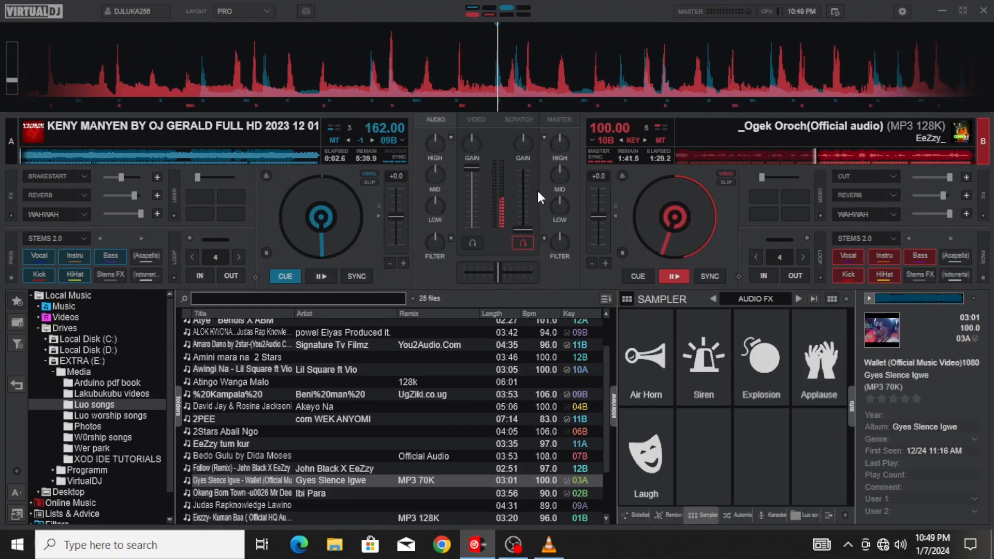
{"action": "key", "text": "shift+Down"}
{"action": "key", "text": "shift+Up"}
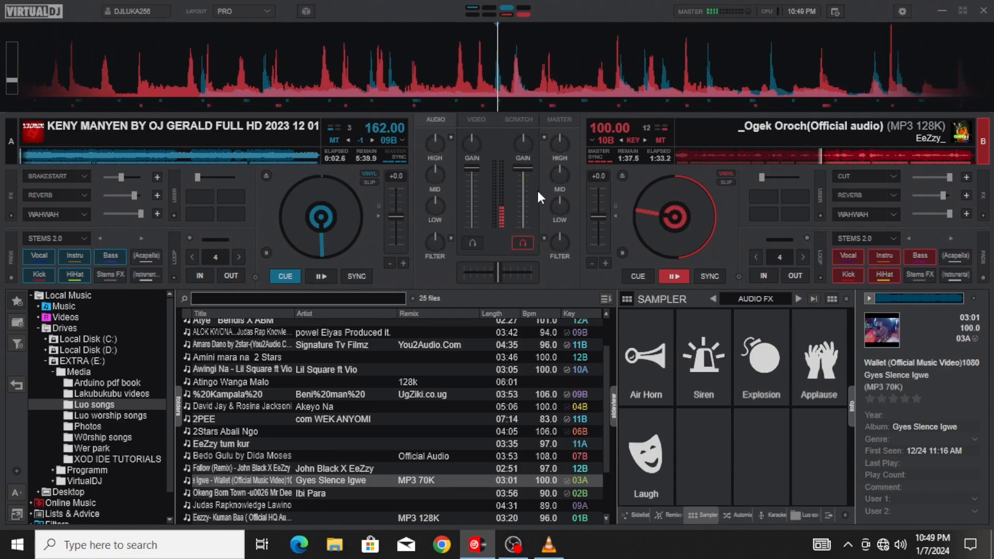
{"action": "key", "text": "shift+Down"}
{"action": "key", "text": "shift+Up"}
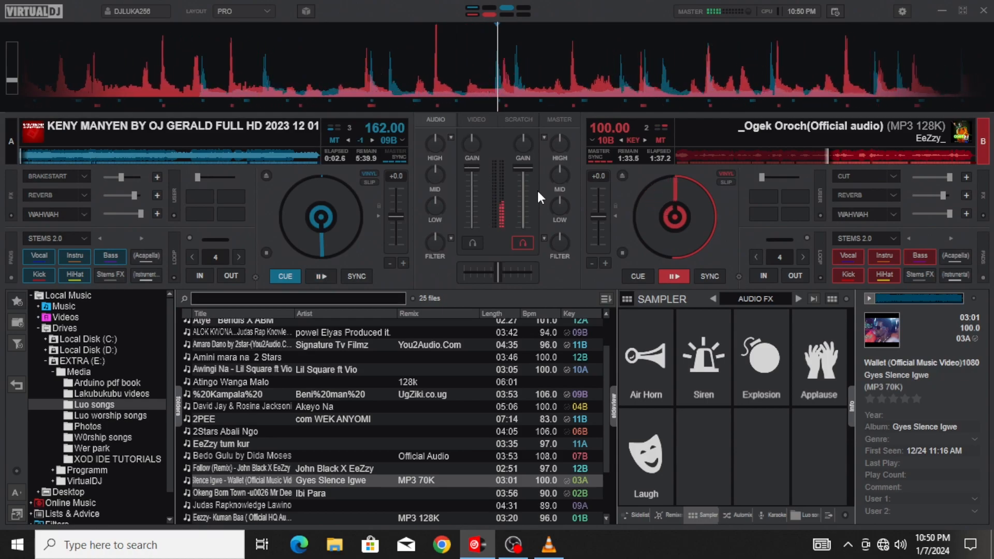
{"action": "key", "text": "shift+Down"}
Play the Air Horn sample and stop deck B at its cue point.
{"action": "key", "text": "F1"}
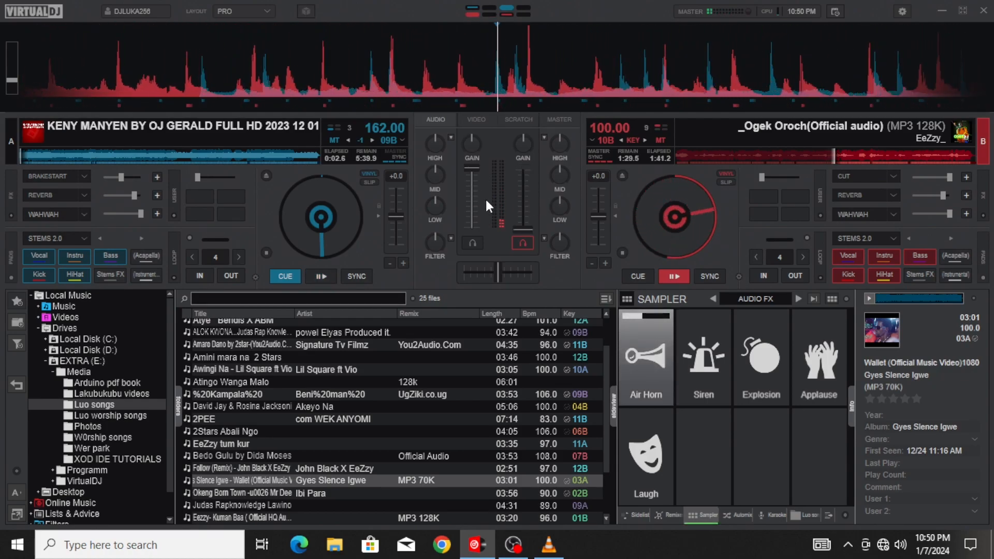
{"action": "left_click", "coordinate": [634, 275]}
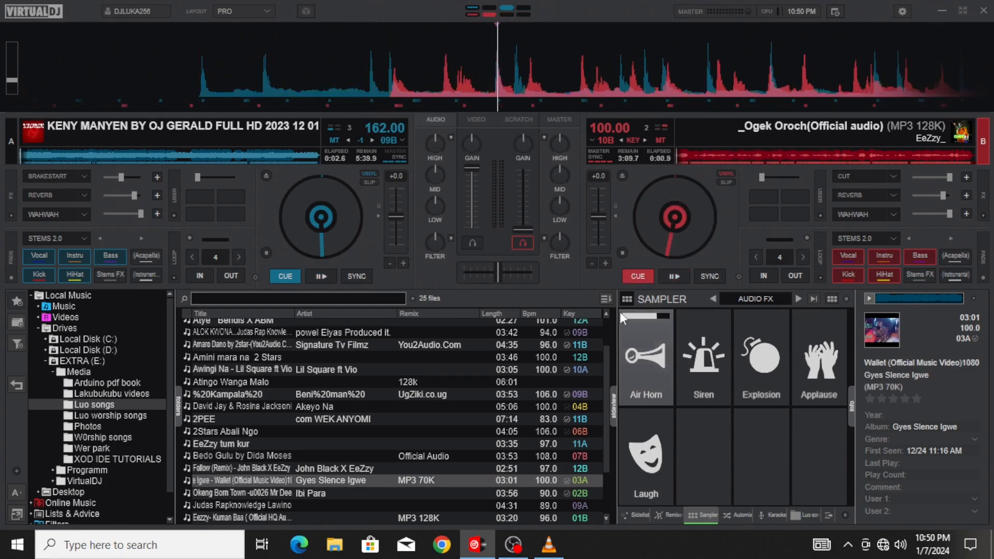
{"action": "left_click", "coordinate": [549, 552]}
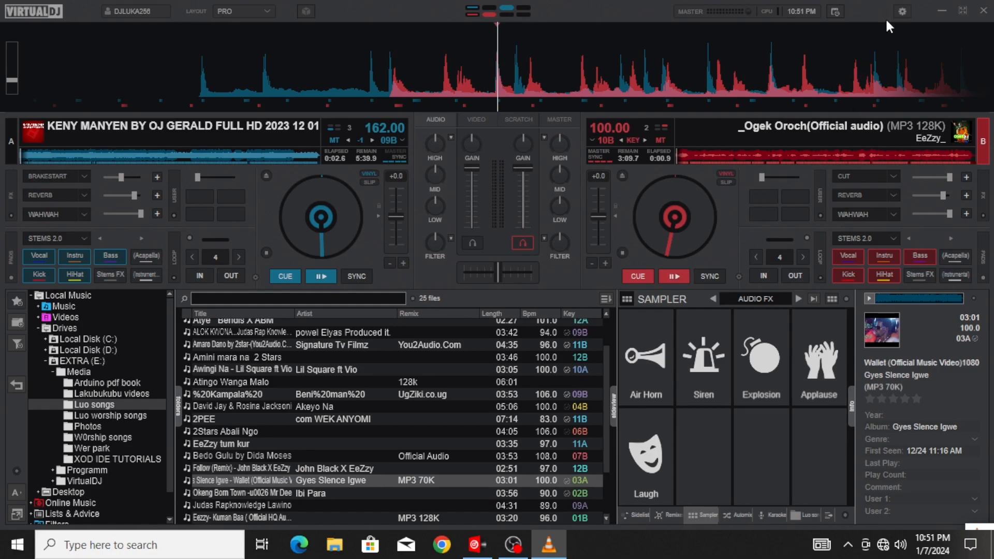
Change the TAB key's action in the custom keyboard mapping to effect "cut" active while_pressed by removing the deck prefix.
{"action": "left_click", "coordinate": [902, 11]}
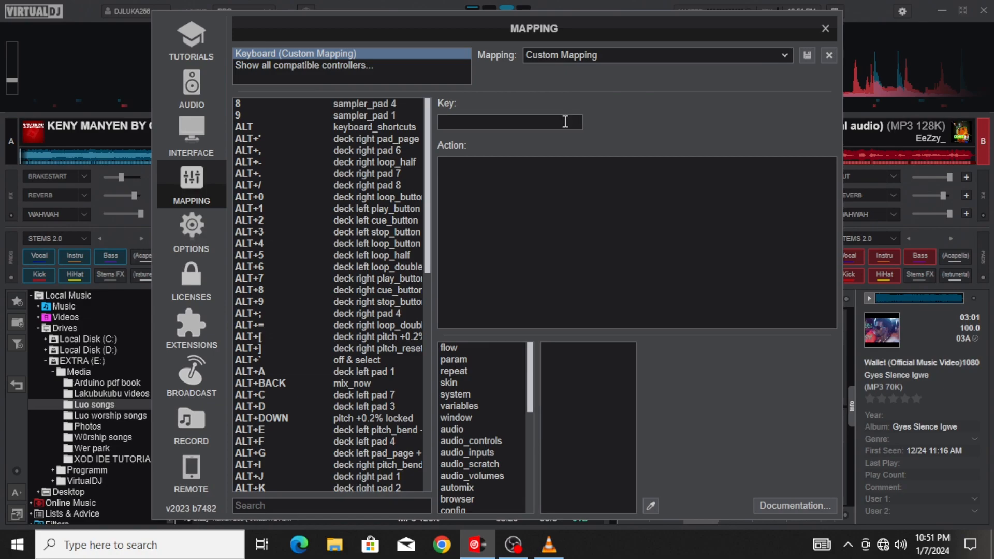
{"action": "key", "text": "Tab"}
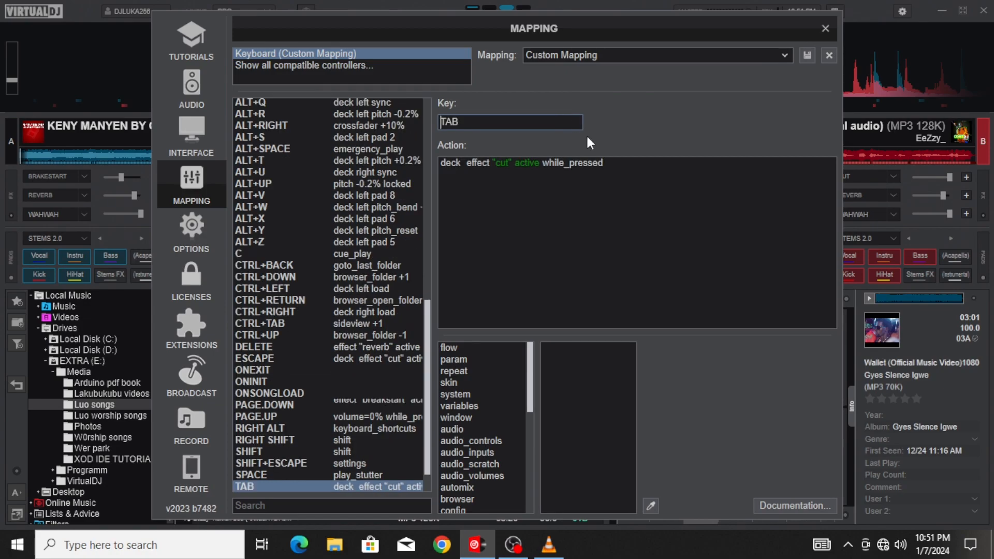
{"action": "left_click_drag", "start_coordinate": [629, 163], "coordinate": [418, 164]}
{"action": "left_click", "coordinate": [670, 186]}
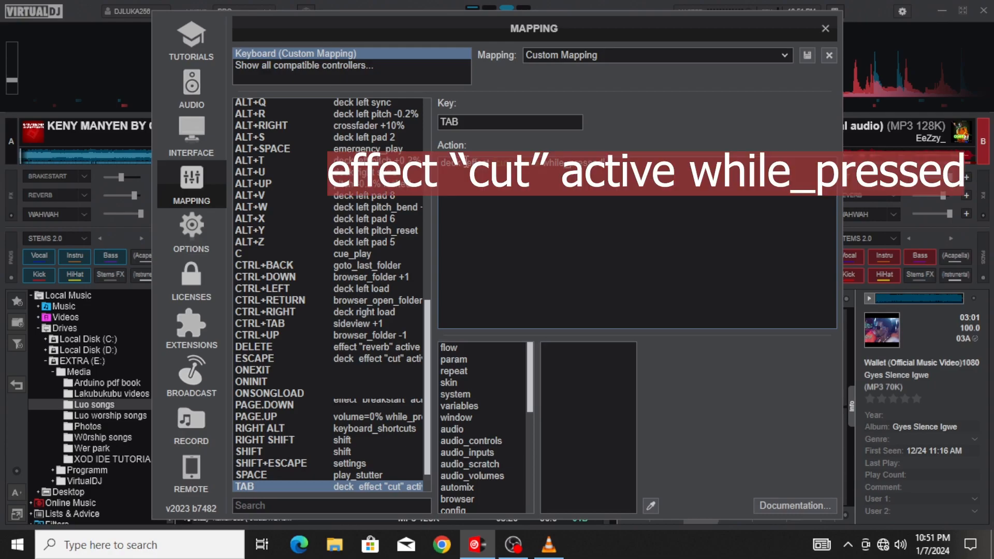
{"action": "key", "text": "BackSpace"}
{"action": "key", "text": "BackSpace"}
{"action": "key", "text": "BackSpace"}
{"action": "key", "text": "BackSpace"}
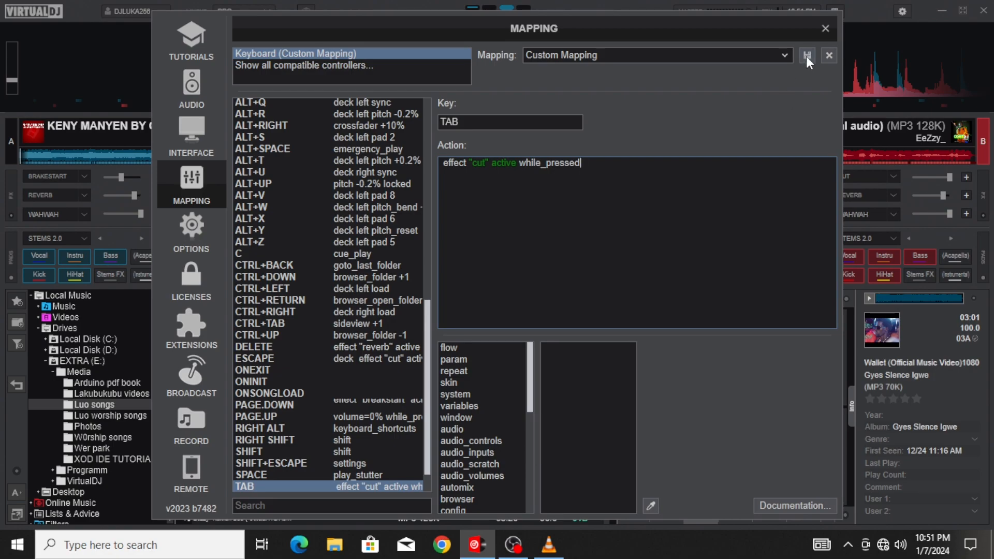
{"action": "left_click", "coordinate": [825, 28]}
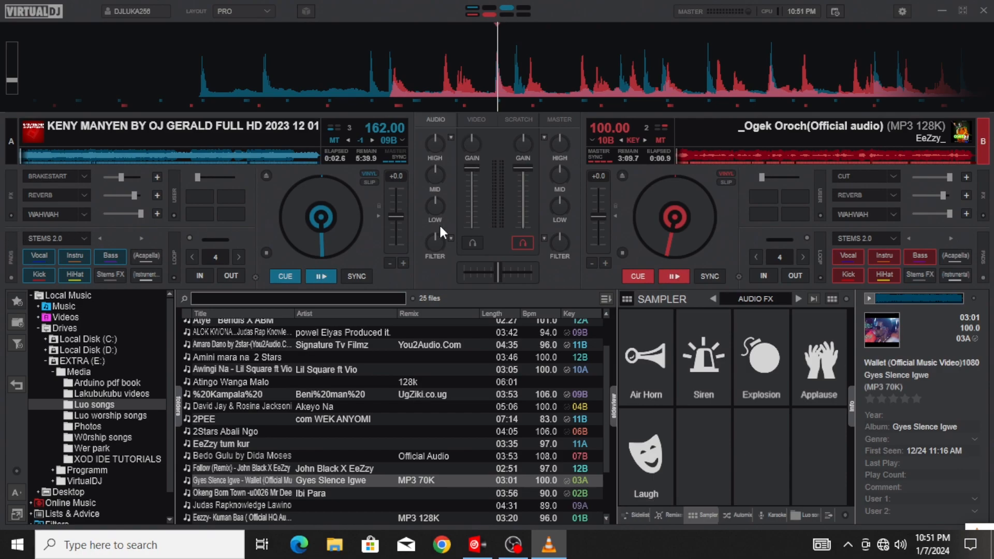
Start playback on deck B and trigger the Applause sample.
{"action": "key", "text": "space"}
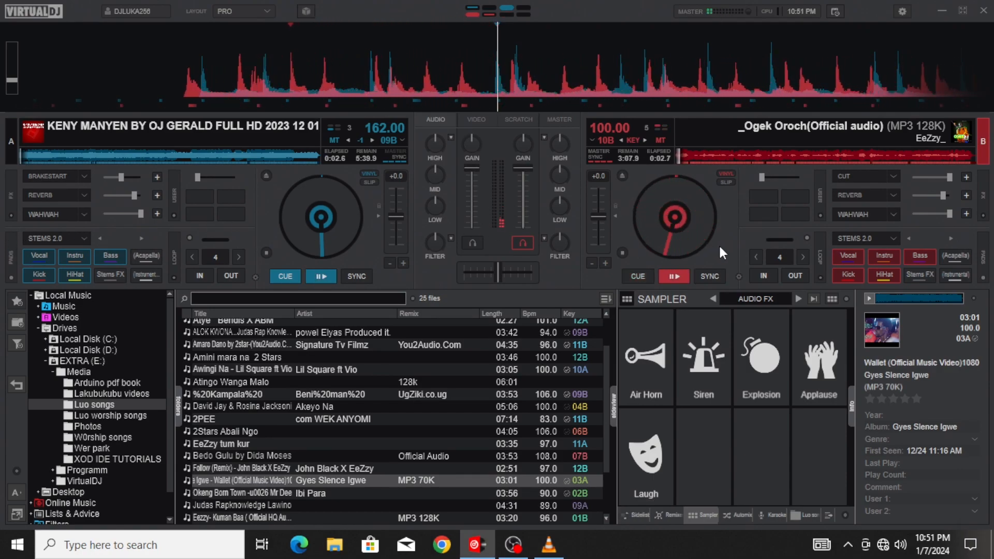
{"action": "key", "text": "F4"}
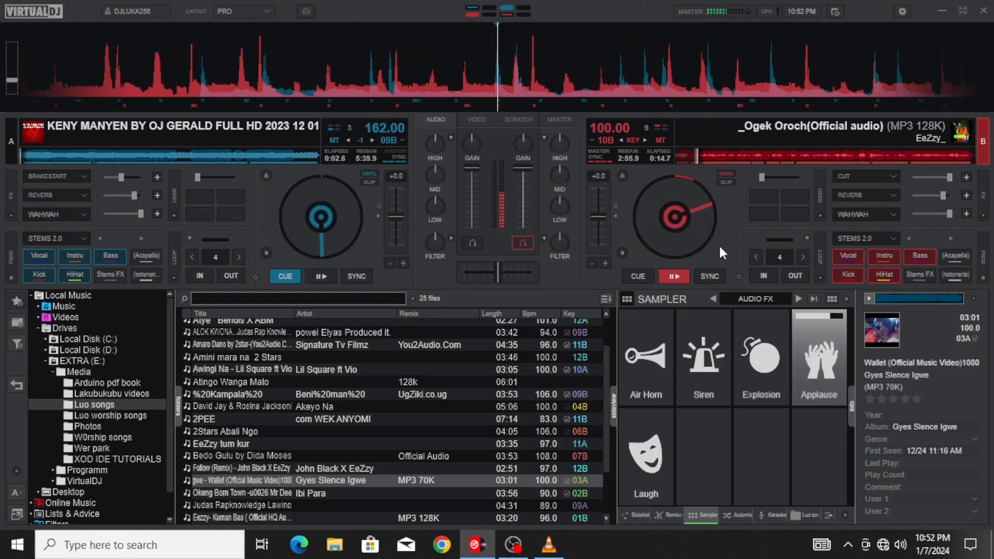
Test the mapped cut effect by activating it repeatedly in short bursts on deck B.
{"action": "key", "text": "c"}
{"action": "key", "text": "c"}
{"action": "key", "text": "c"}
{"action": "key", "text": "c"}
{"action": "key", "text": "c"}
{"action": "key", "text": "c"}
{"action": "key", "text": "c"}
{"action": "key", "text": "c"}
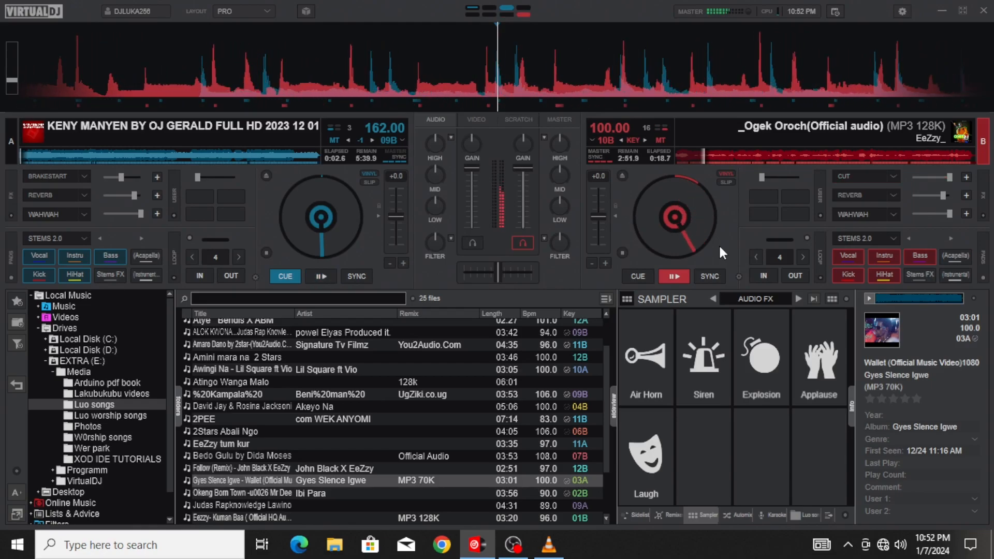
{"action": "key", "text": "c"}
{"action": "key", "text": "c"}
{"action": "key", "text": "c"}
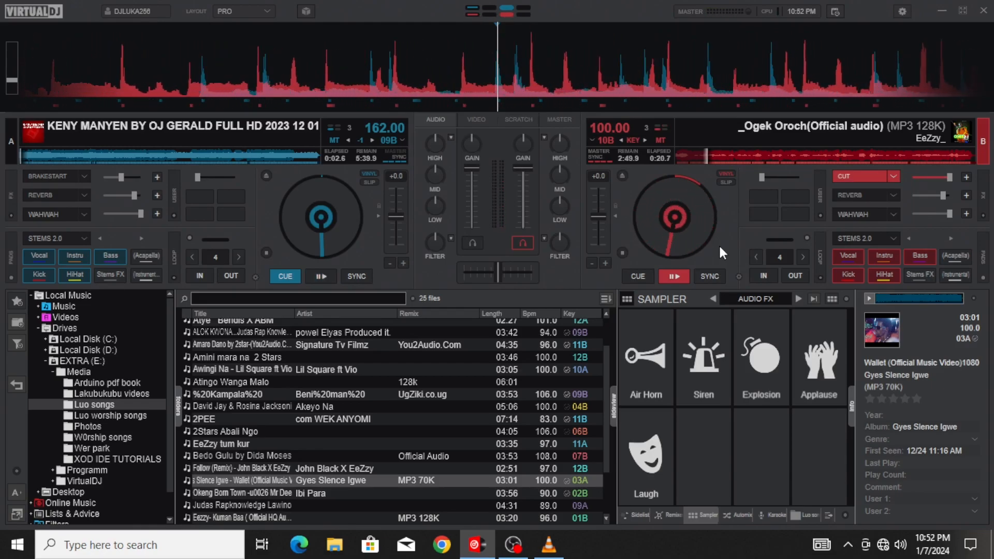
{"action": "key", "text": "c"}
{"action": "key", "text": "c"}
{"action": "key", "text": "c"}
{"action": "key", "text": "c"}
{"action": "key", "text": "c"}
{"action": "key", "text": "c"}
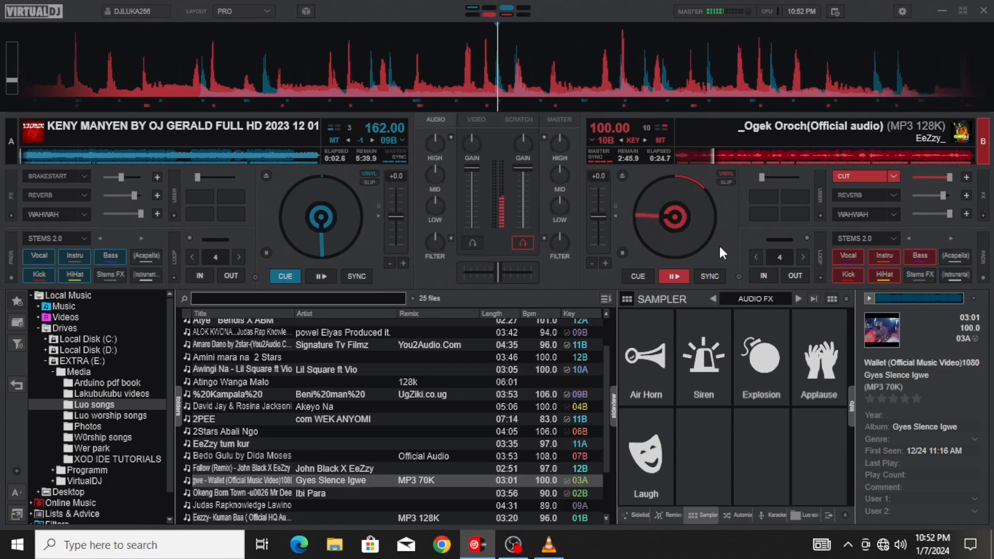
{"action": "key", "text": "c"}
{"action": "key", "text": "c"}
{"action": "key", "text": "c"}
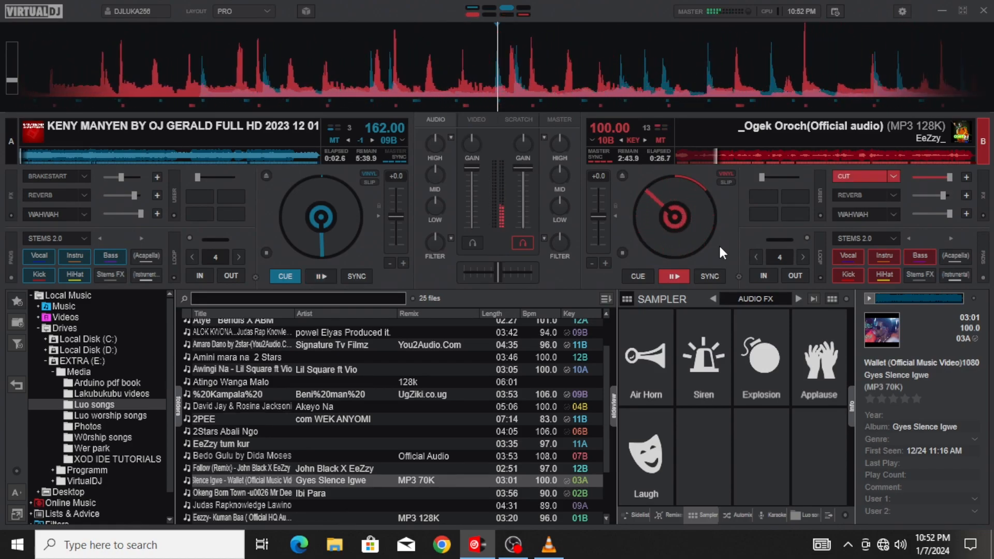
{"action": "key", "text": "c"}
{"action": "key", "text": "c"}
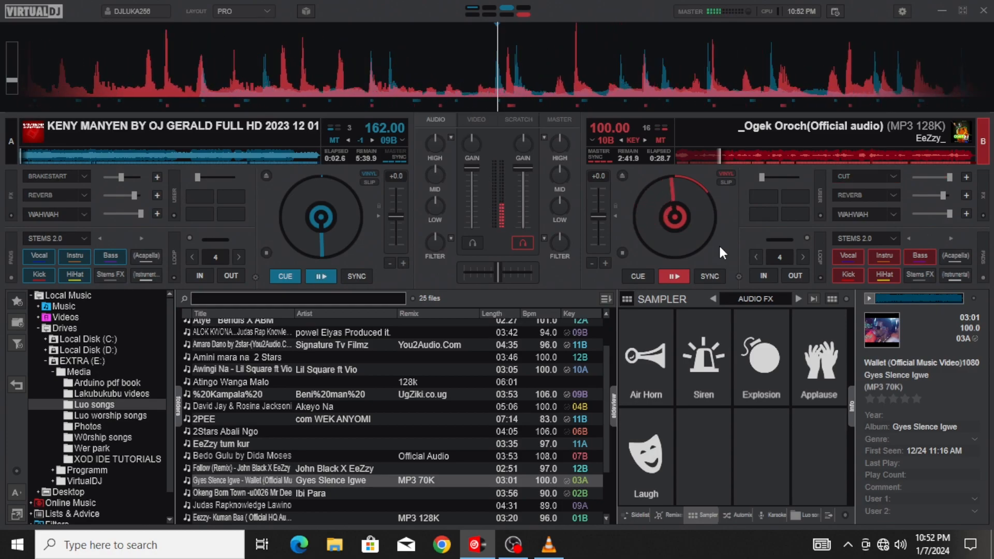
{"action": "key", "text": "c"}
{"action": "key", "text": "c"}
{"action": "key", "text": "c"}
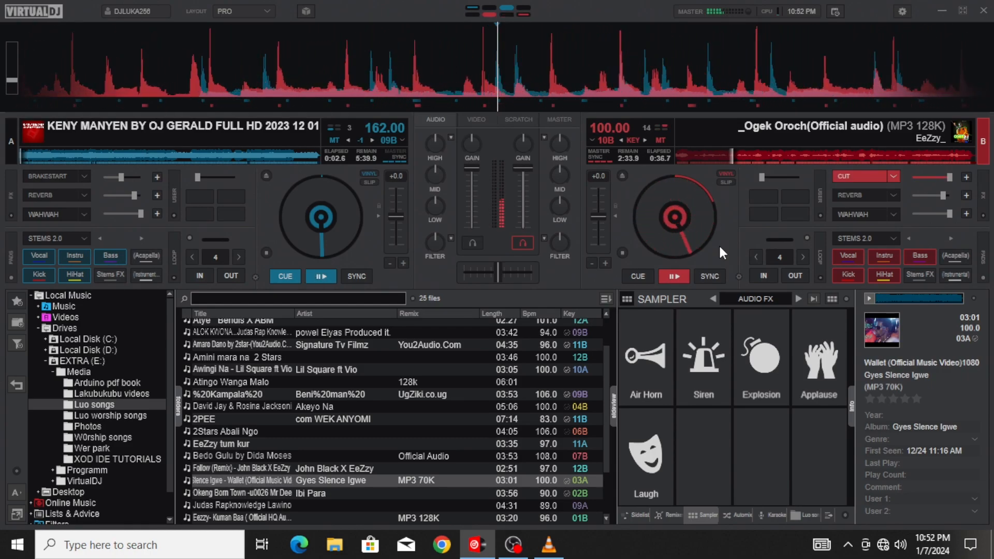
Play the Applause sample, stopping both deck B at its cue point and the sample.
{"action": "key", "text": "F4"}
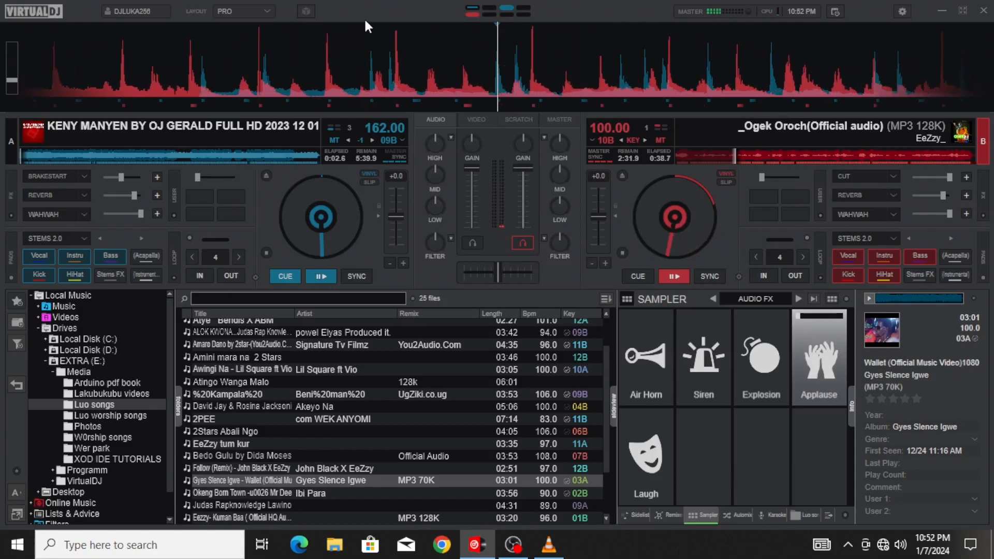
{"action": "left_click", "coordinate": [634, 275]}
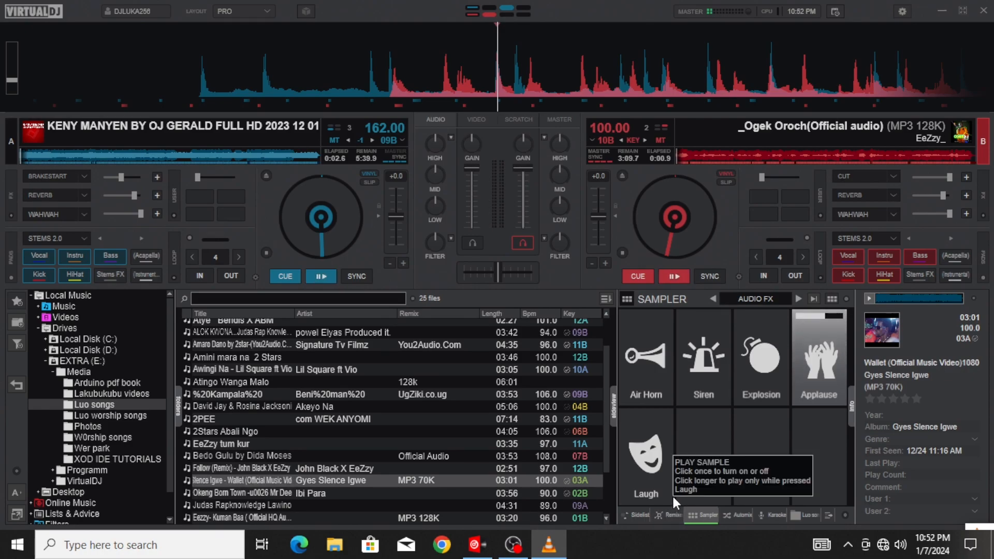
{"action": "left_click", "coordinate": [807, 357]}
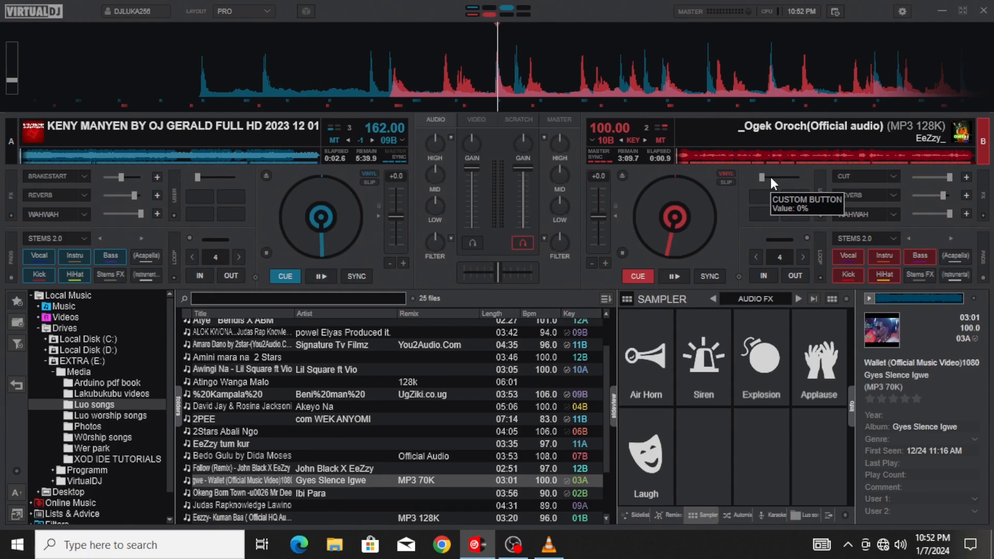
Change the ESCAPE key's mapped action to effect "cut" active while_pressed & effect "flanger" active while_pressed.
{"action": "left_click", "coordinate": [903, 11]}
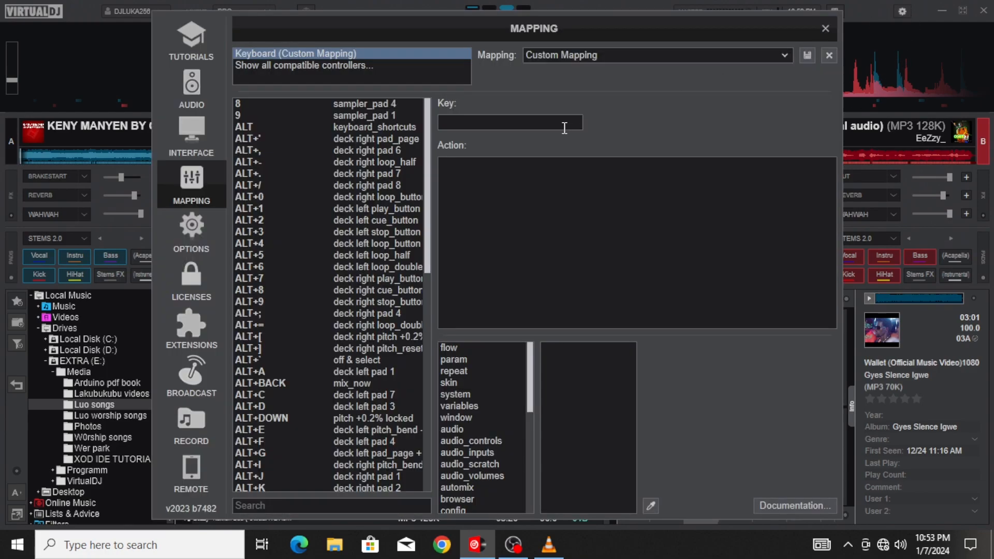
{"action": "key", "text": "Escape"}
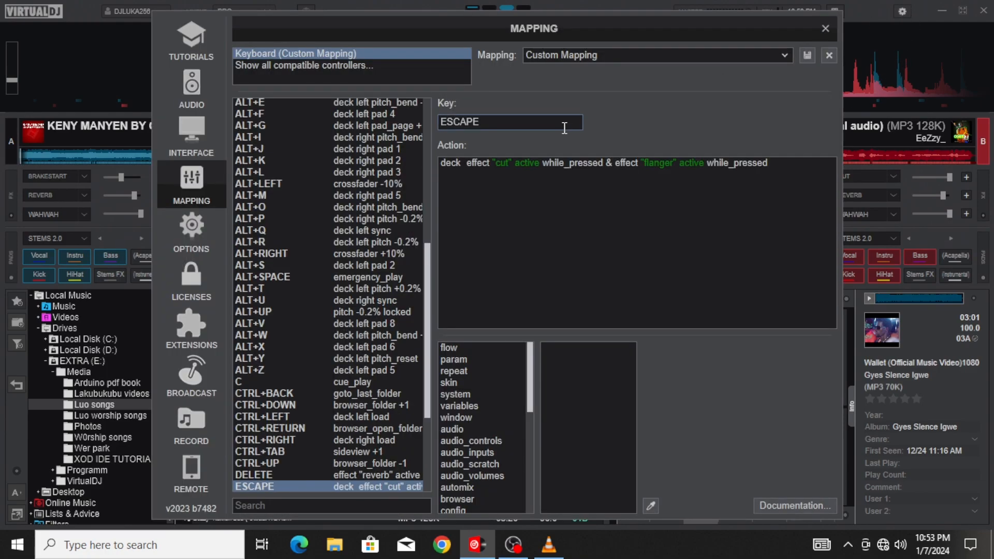
{"action": "left_click_drag", "start_coordinate": [795, 162], "coordinate": [375, 190]}
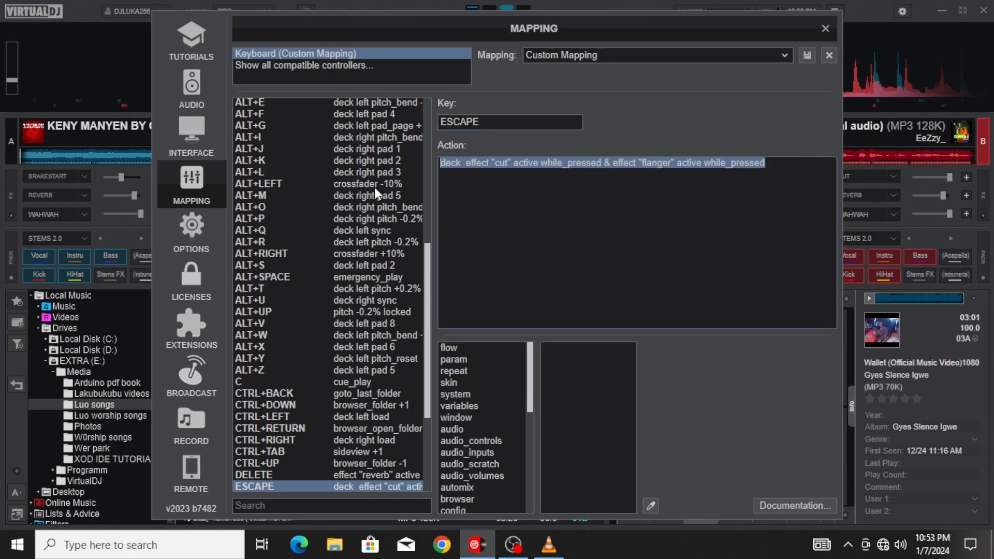
{"action": "left_click", "coordinate": [468, 161]}
{"action": "key", "text": "BackSpace"}
{"action": "key", "text": "BackSpace"}
{"action": "key", "text": "BackSpace"}
{"action": "key", "text": "BackSpace"}
{"action": "key", "text": "BackSpace"}
{"action": "key", "text": "BackSpace"}
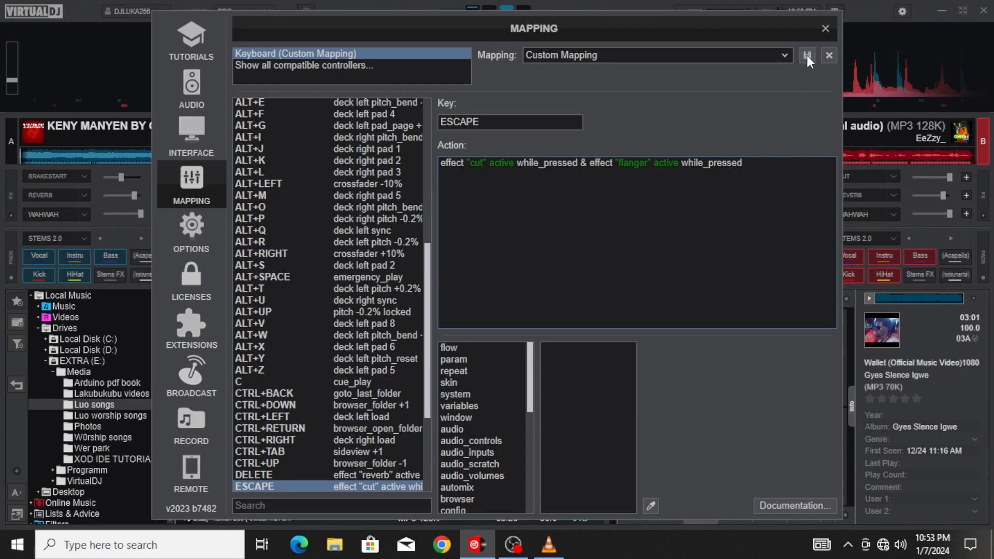
{"action": "left_click", "coordinate": [825, 28]}
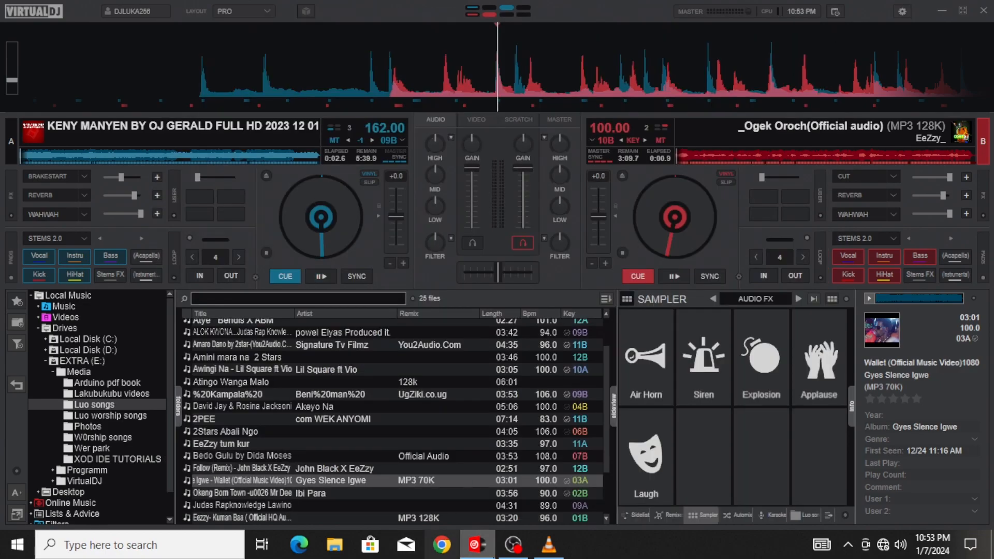
Play deck B and test the ESCAPE key's combined cut and flanger effects over the track.
{"action": "left_click", "coordinate": [547, 547]}
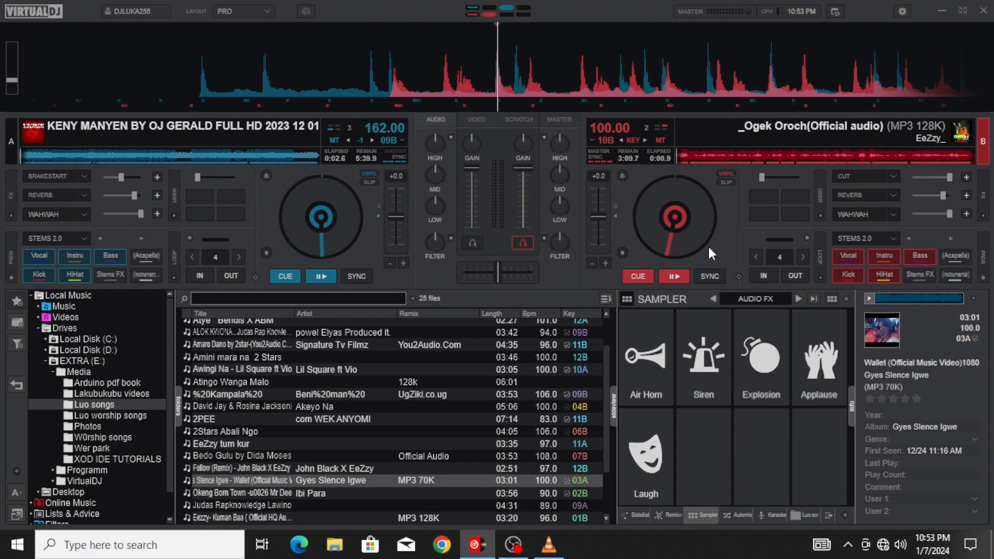
{"action": "key", "text": "space"}
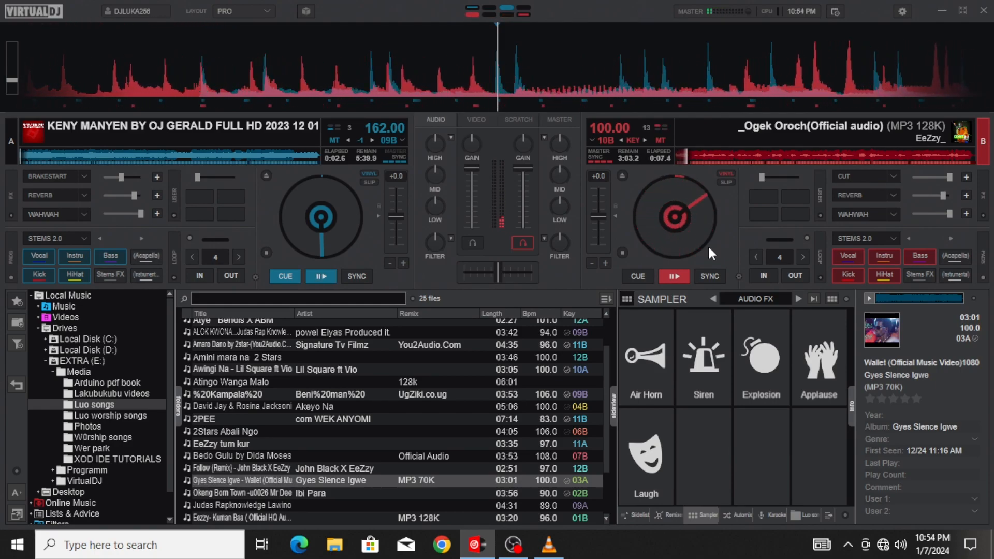
{"action": "key", "text": "e"}
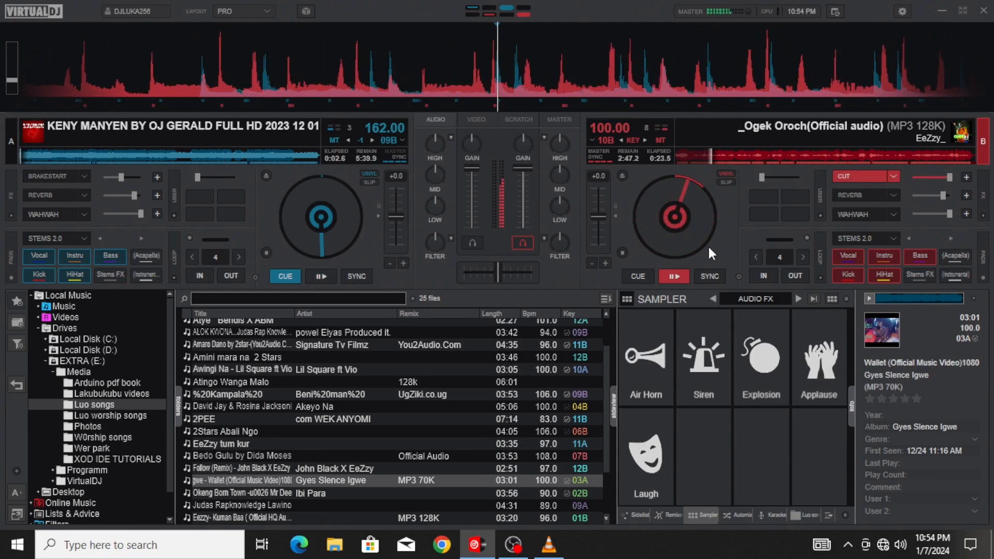
{"action": "key", "text": "F1"}
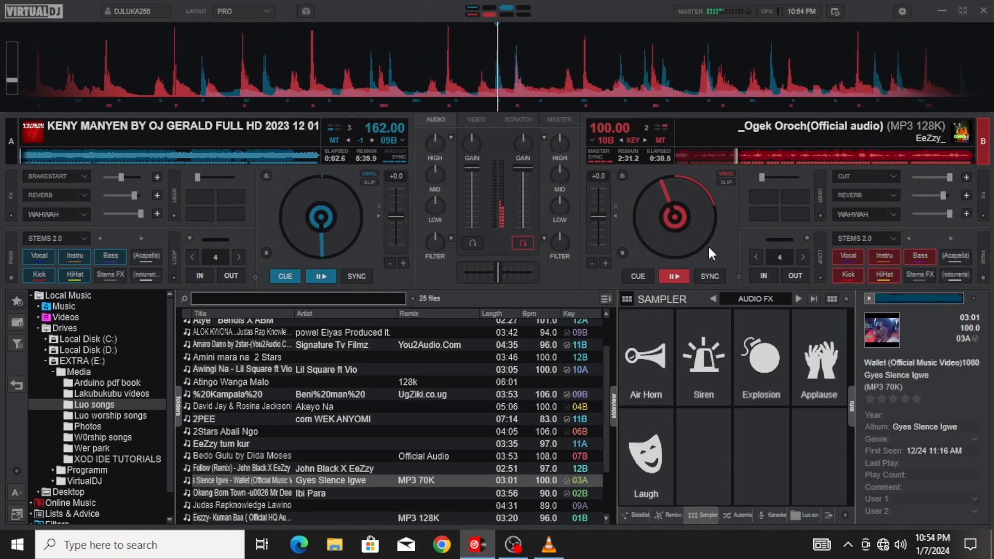
Play the Applause sample over the track and stop deck B at its cue point.
{"action": "key", "text": "F4"}
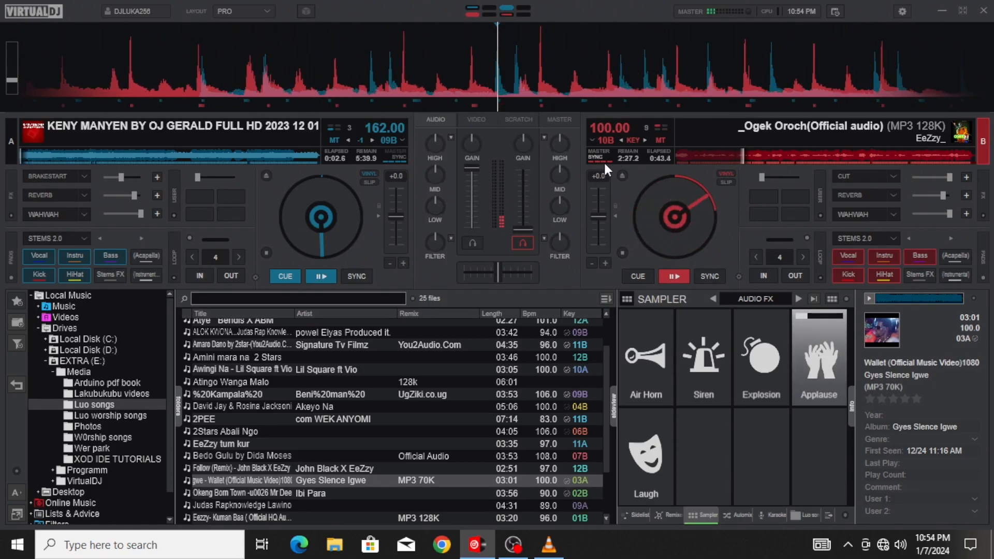
{"action": "left_click", "coordinate": [640, 276]}
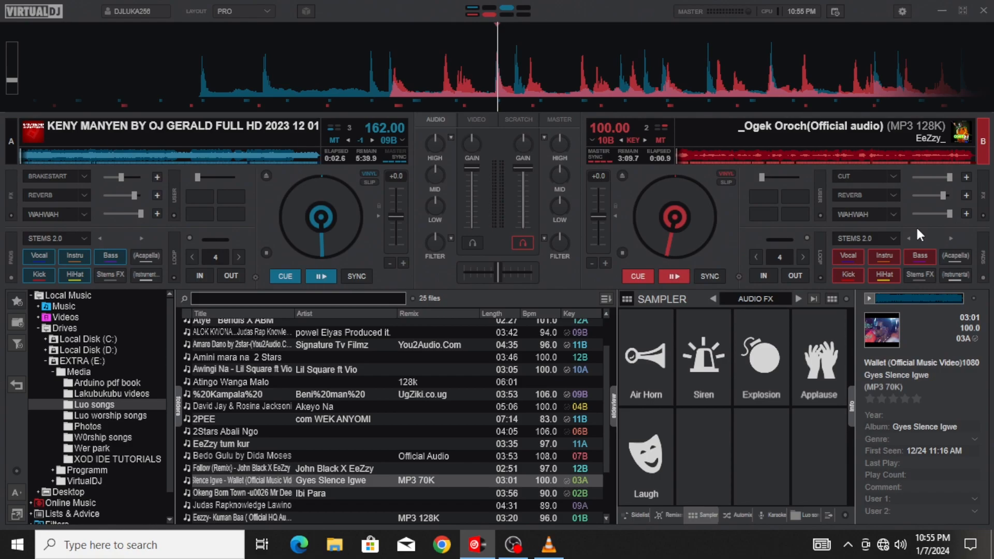
Look up the UP key in the keyboard mapping settings, review its assigned action and close the settings.
{"action": "left_click", "coordinate": [902, 11]}
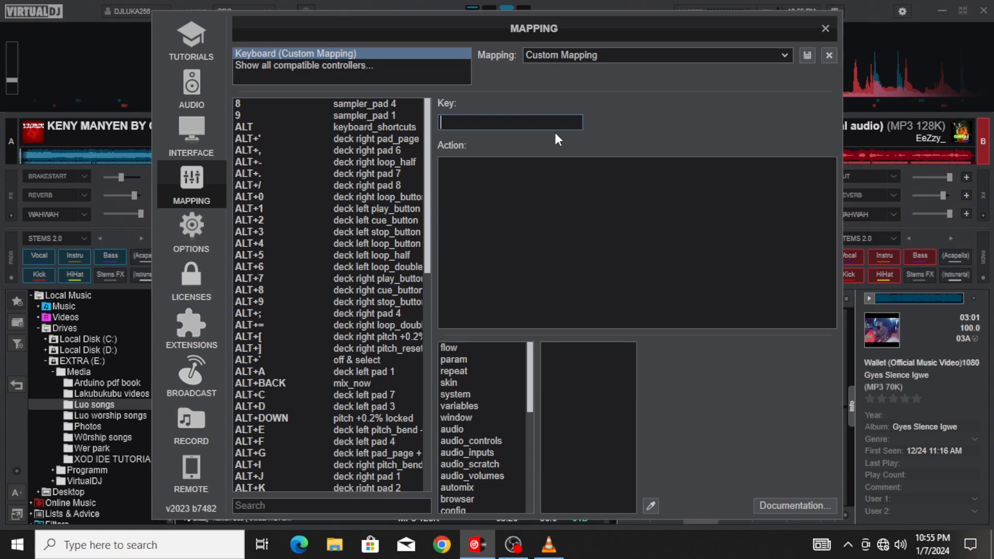
{"action": "key", "text": "Up"}
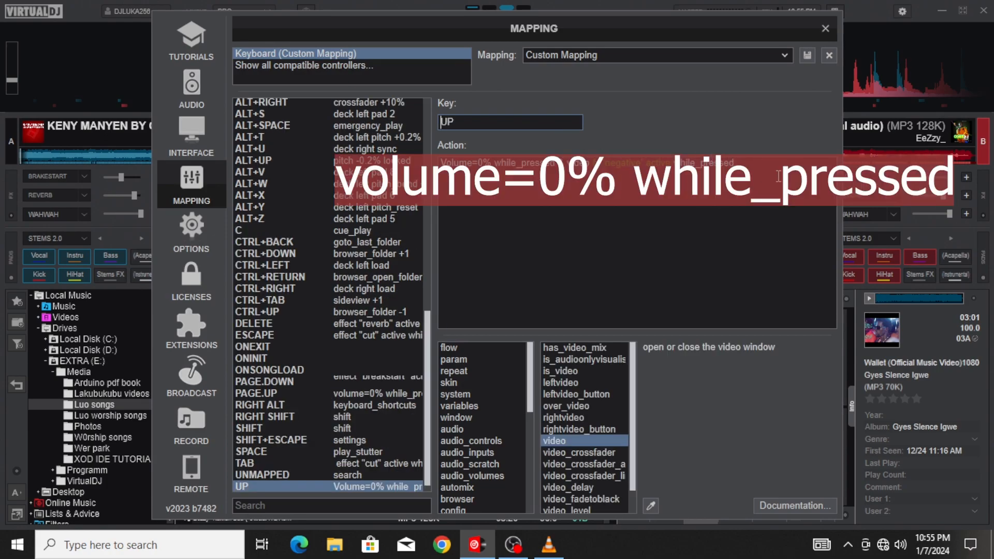
{"action": "left_click_drag", "start_coordinate": [778, 177], "coordinate": [439, 179]}
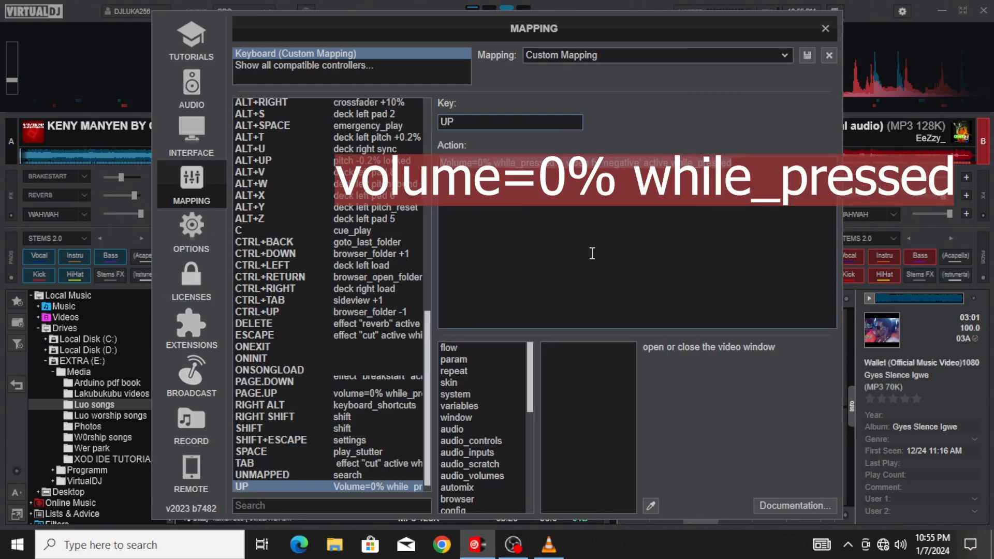
{"action": "left_click", "coordinate": [642, 266]}
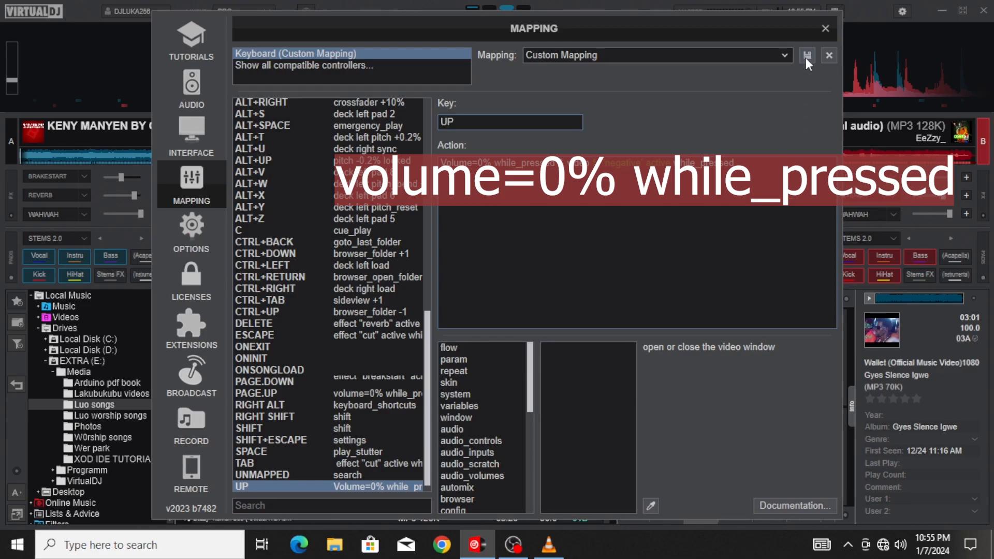
{"action": "left_click", "coordinate": [824, 28]}
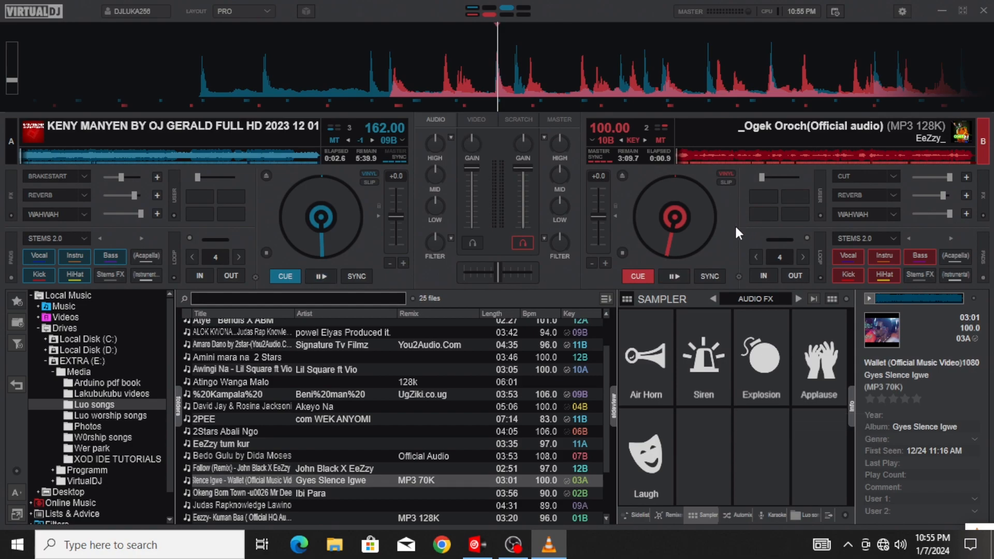
Play deck B and trigger the Air Horn sample over the track.
{"action": "left_click", "coordinate": [725, 238]}
{"action": "key", "text": "space"}
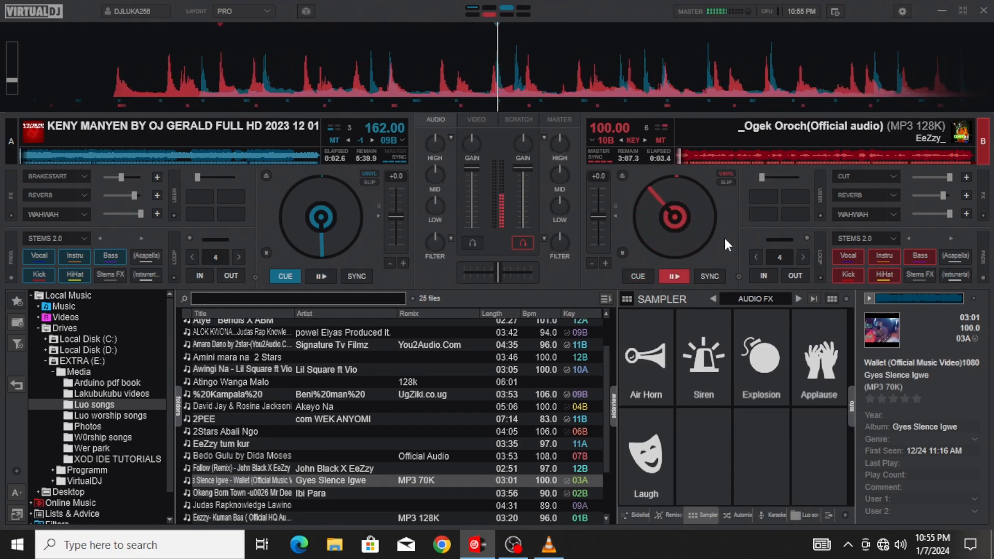
{"action": "key", "text": "F1"}
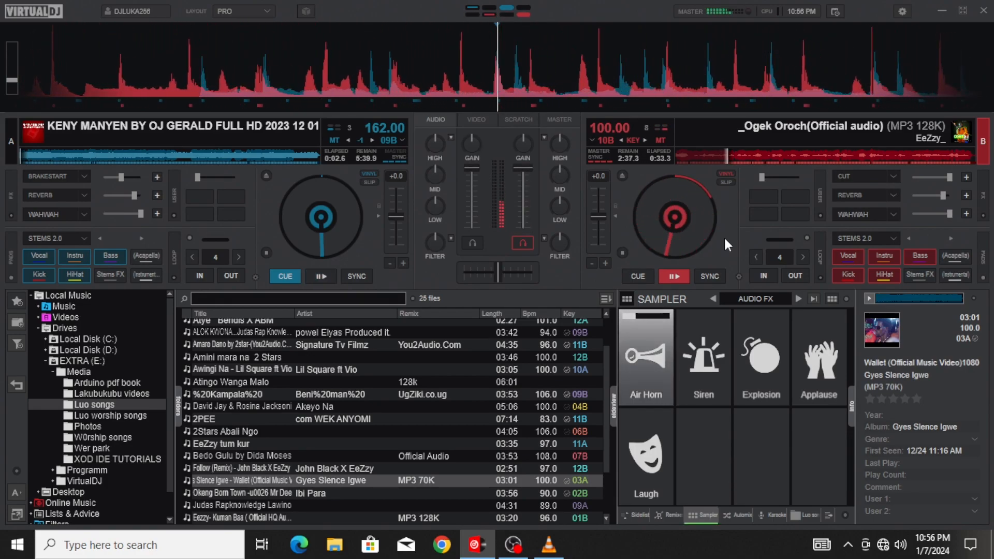
{"action": "type", "text": "0"}
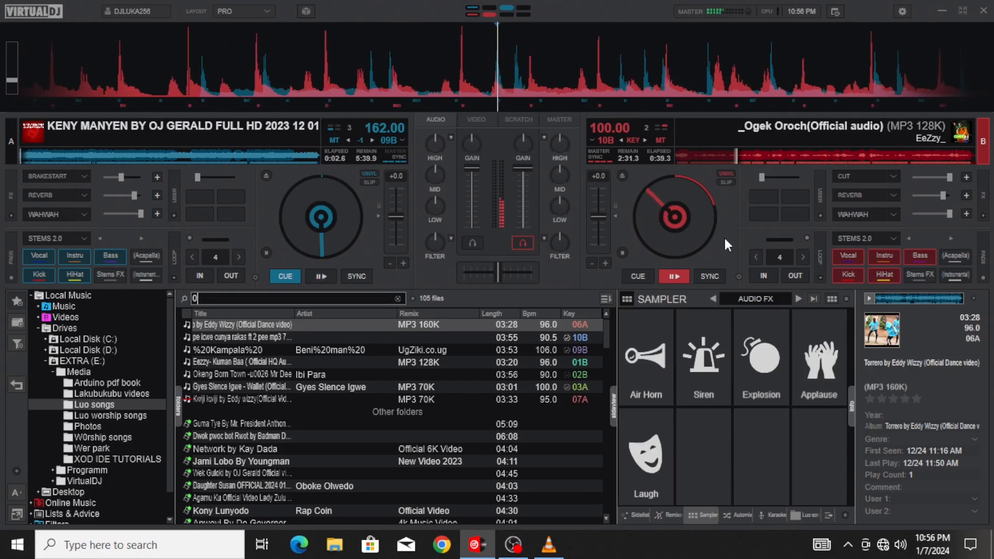
{"action": "type", "text": "8"}
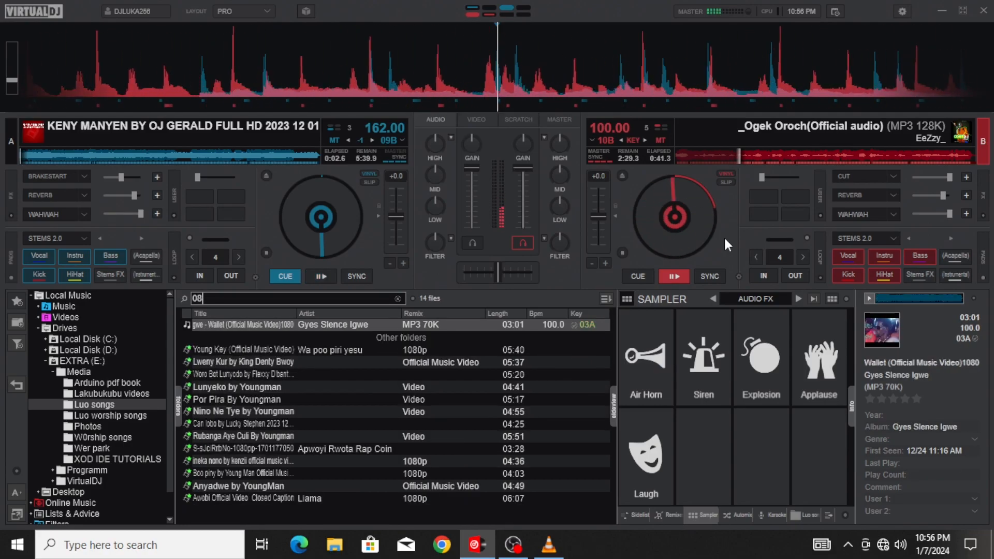
{"action": "key", "text": "BackSpace"}
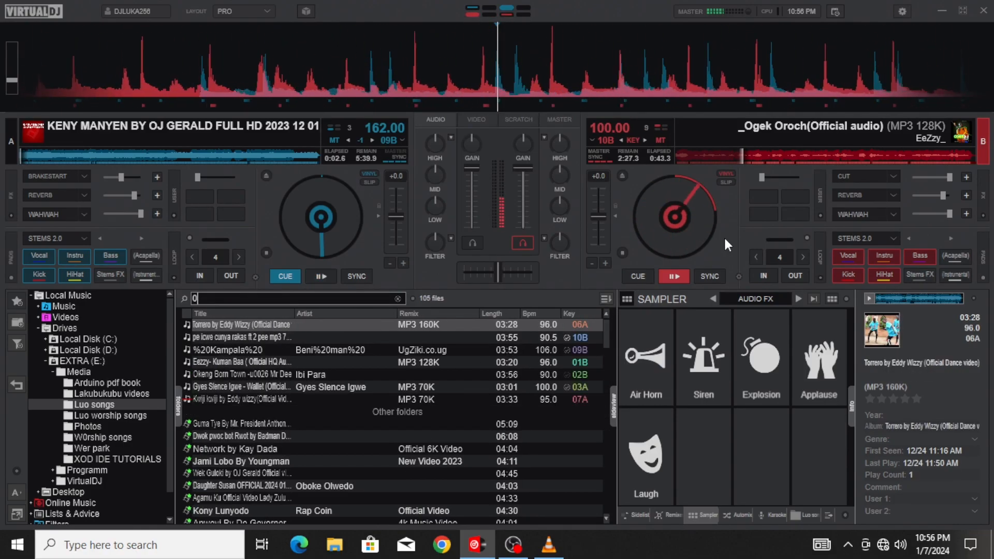
{"action": "key", "text": "BackSpace"}
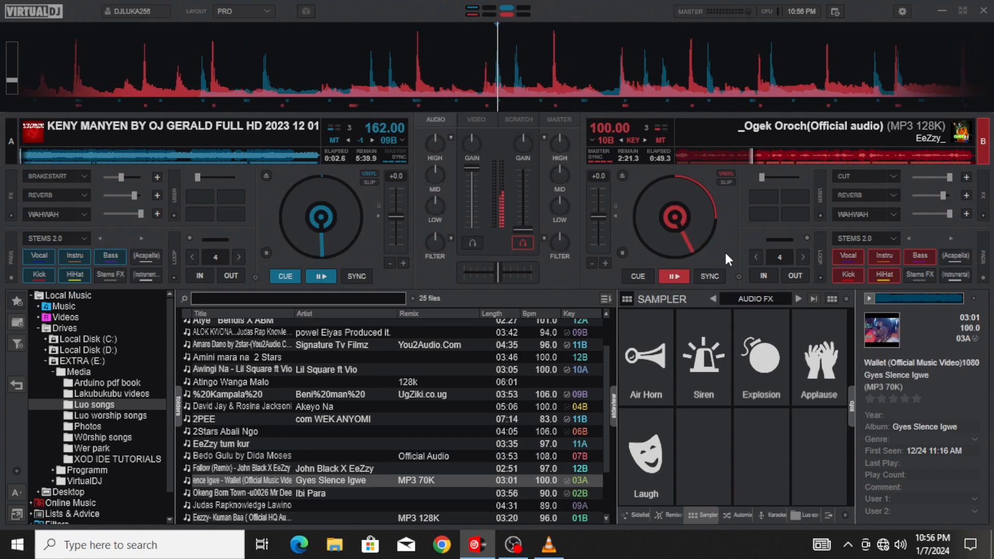
Trigger the Applause sample, return deck B to its cue point and stop the sample.
{"action": "key", "text": "F4"}
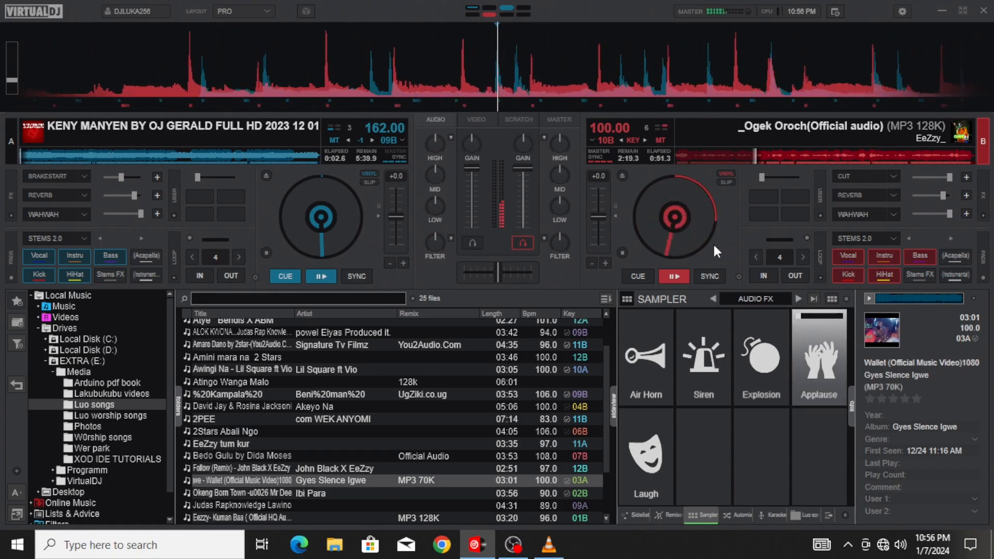
{"action": "left_click", "coordinate": [635, 276]}
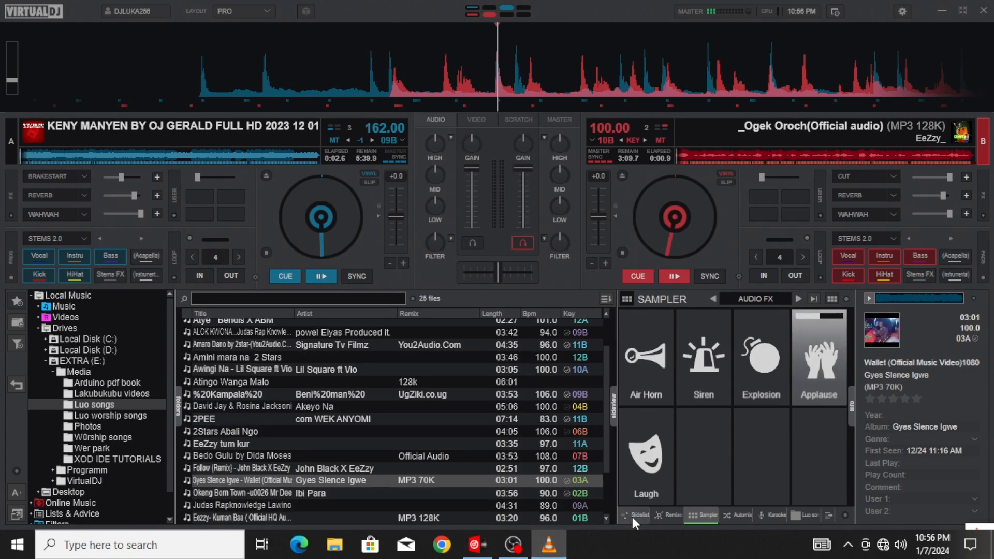
{"action": "left_click", "coordinate": [825, 356]}
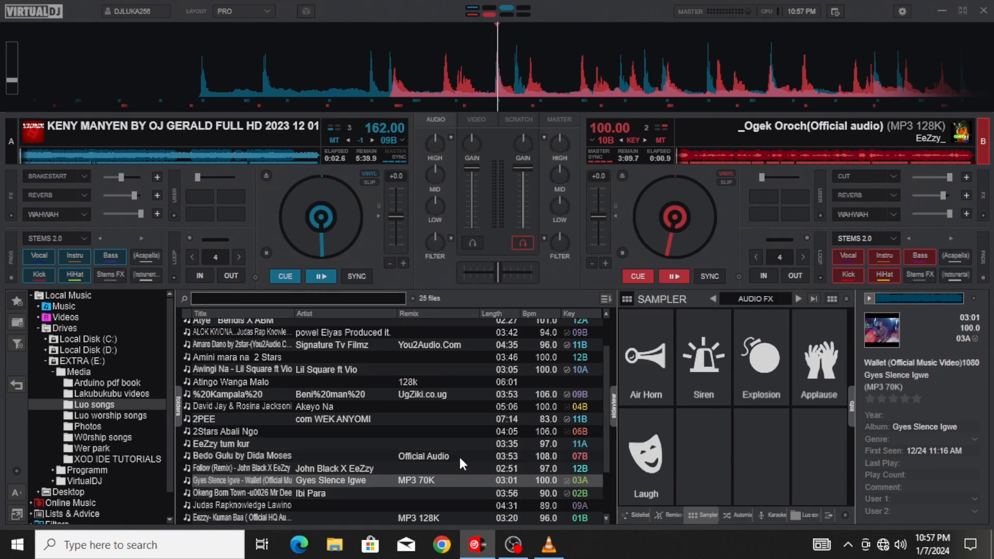
{"action": "left_click", "coordinate": [638, 276]}
{"action": "left_click", "coordinate": [540, 550]}
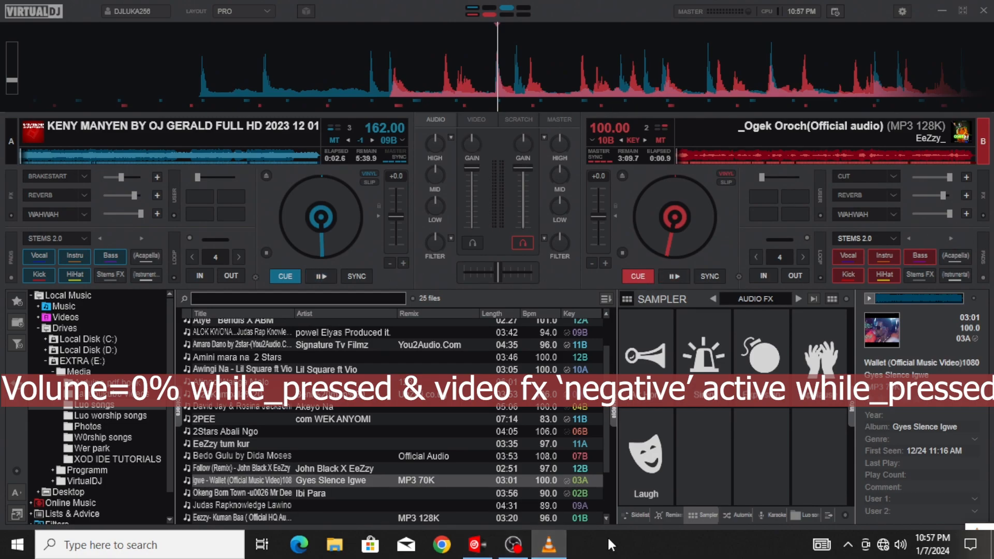